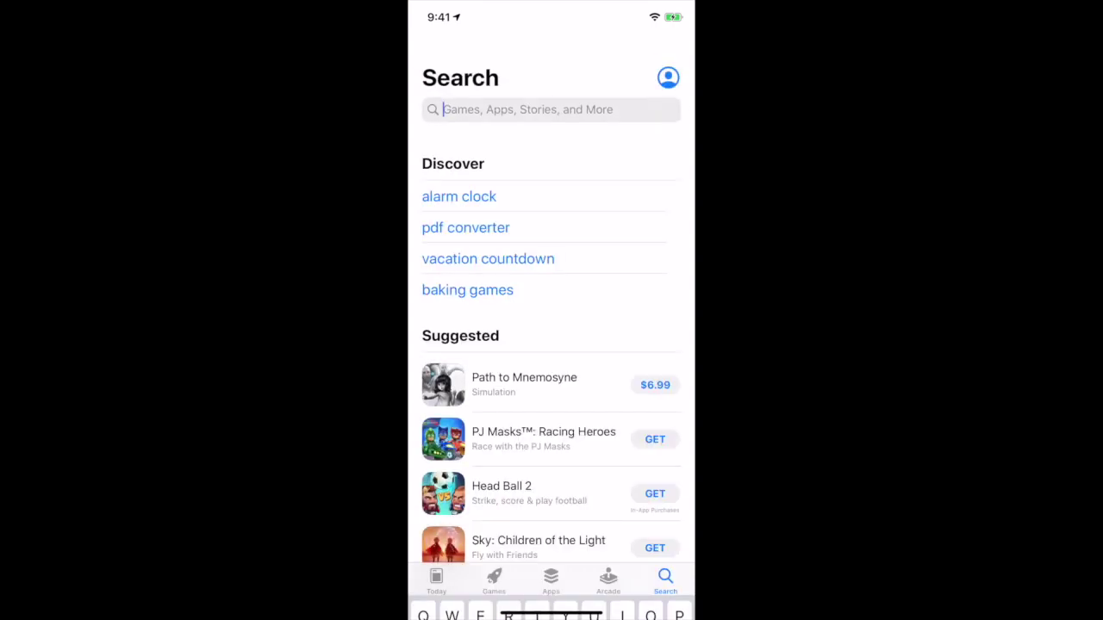
Step: Search the App Store for 'Anki' and launch AnkiMobile Flashcards
text(Anki)
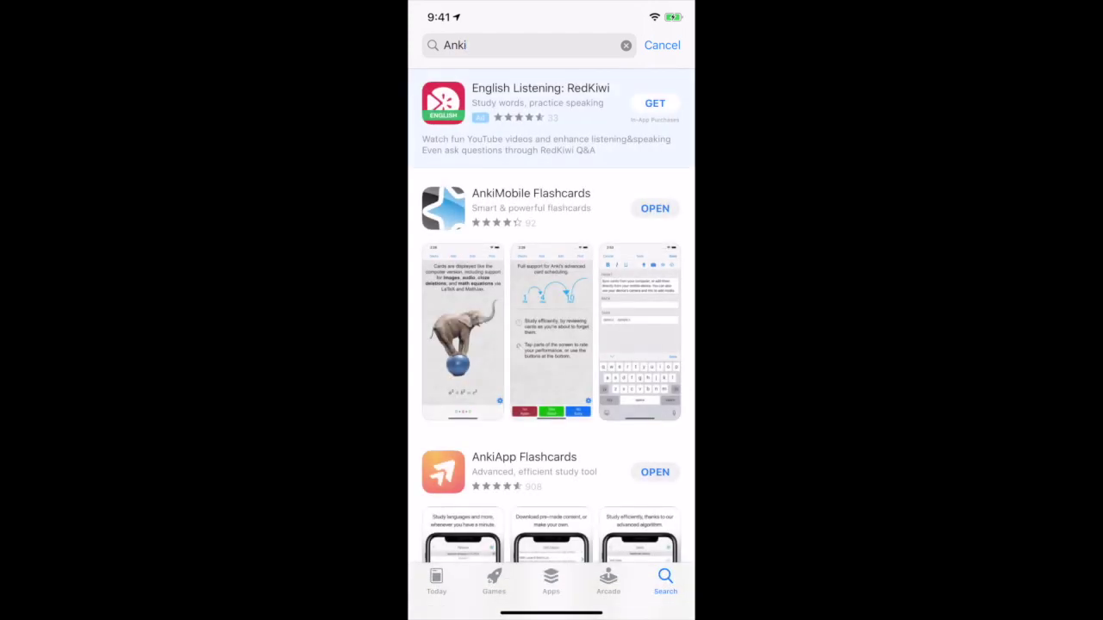
scroll(552, 315, down, 1)
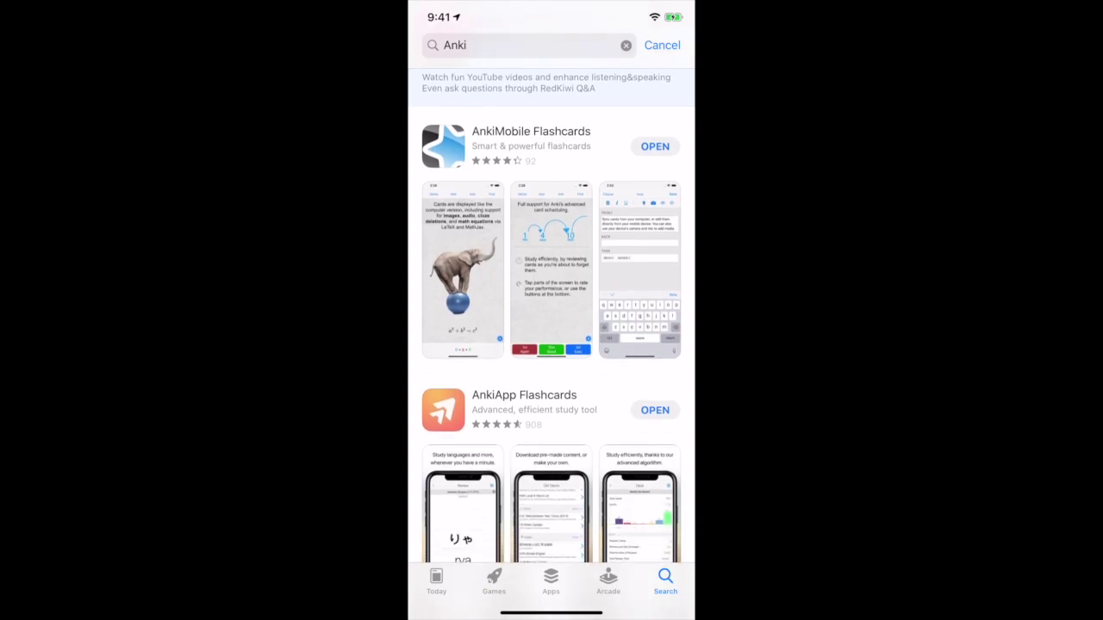
scroll(552, 316, down, 1)
scroll(552, 315, up, 1)
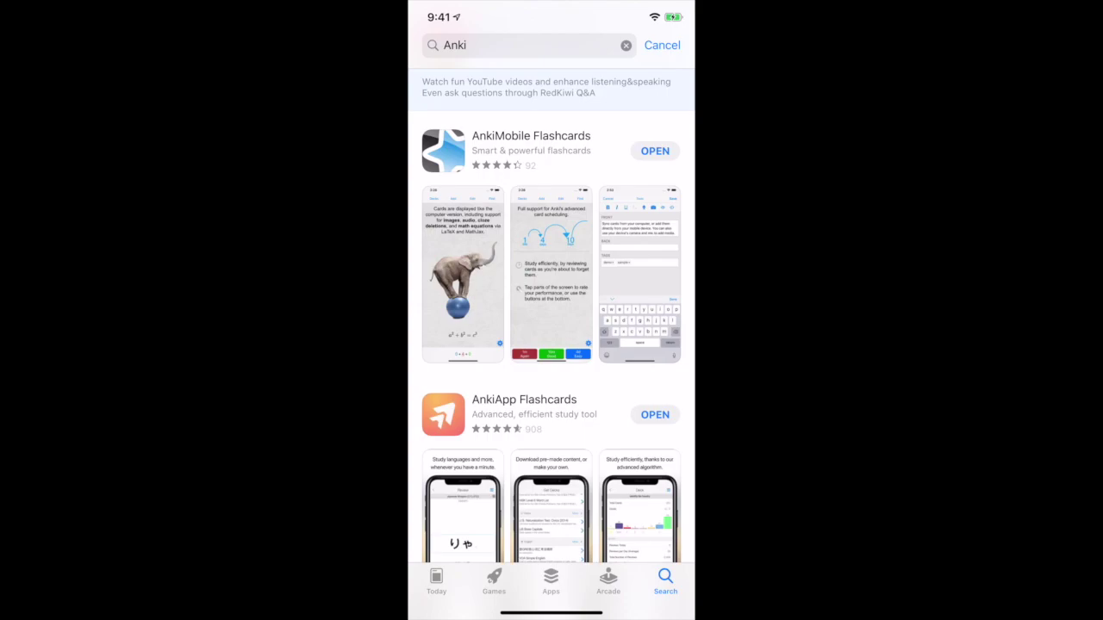
scroll(552, 315, down, 1)
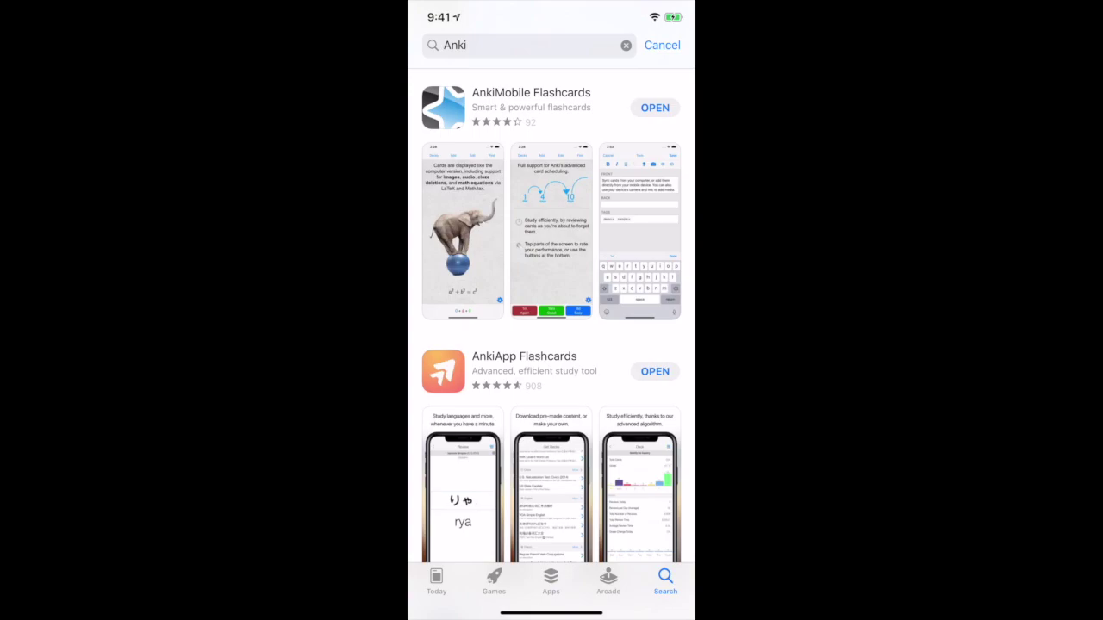
click(655, 108)
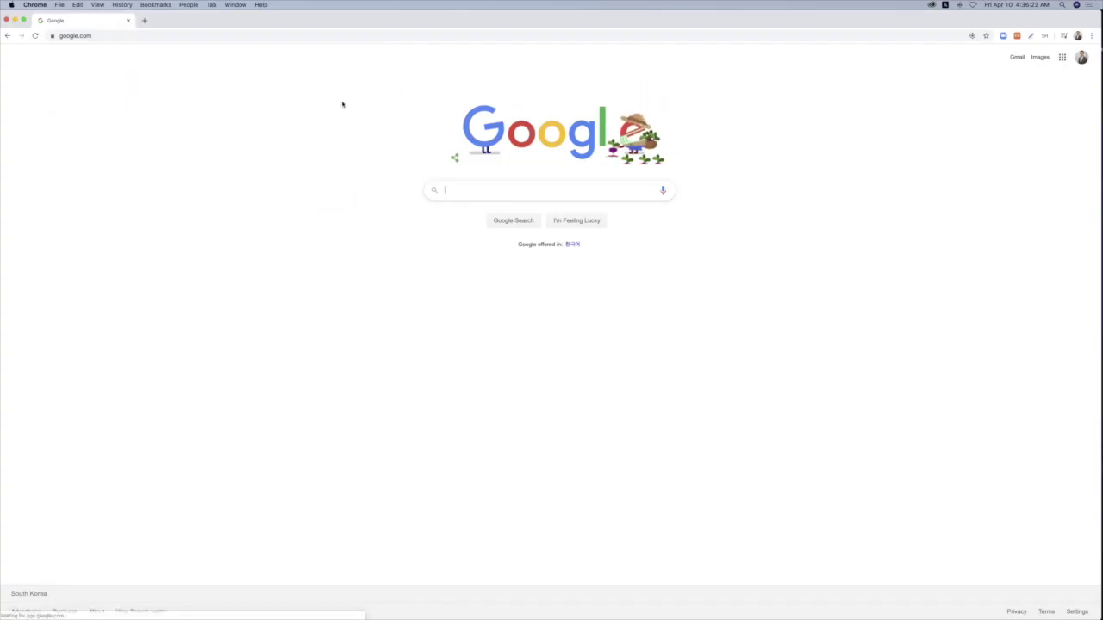
Step: Load ankiweb.net from Chrome's address bar
click(172, 35)
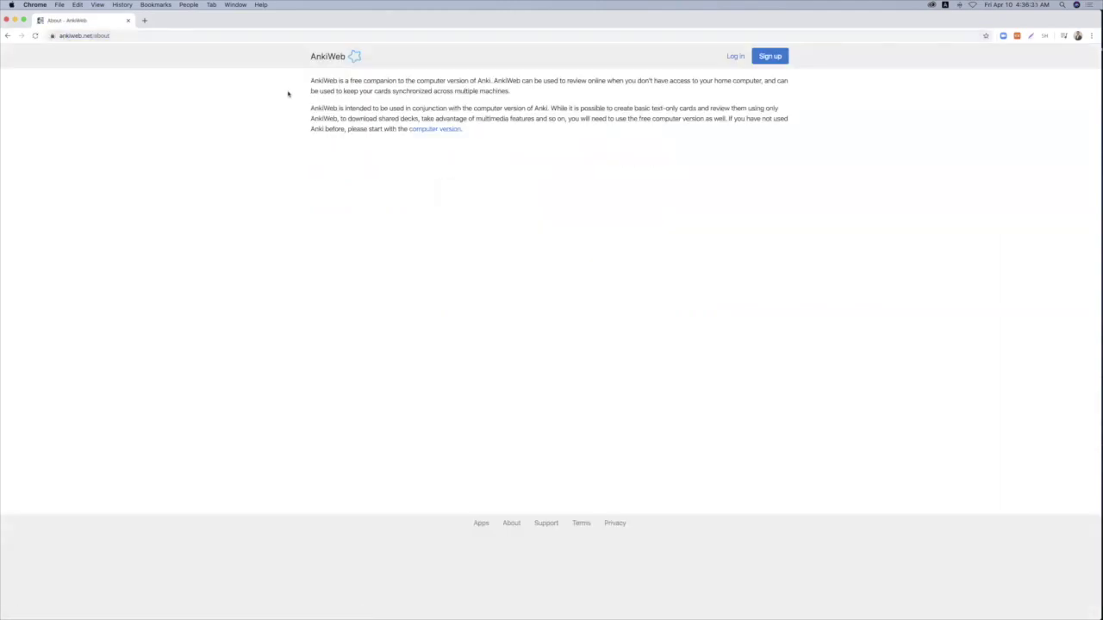
Step: Sign up for AnkiWeb with the account e-mail and password, accepting the Terms & Conditions
click(770, 57)
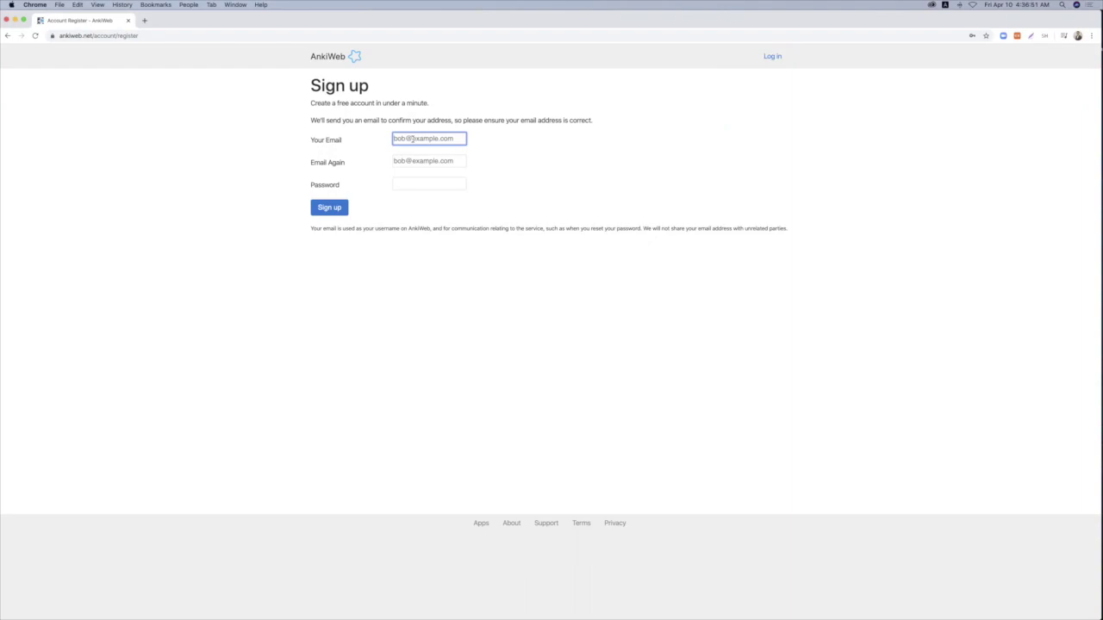
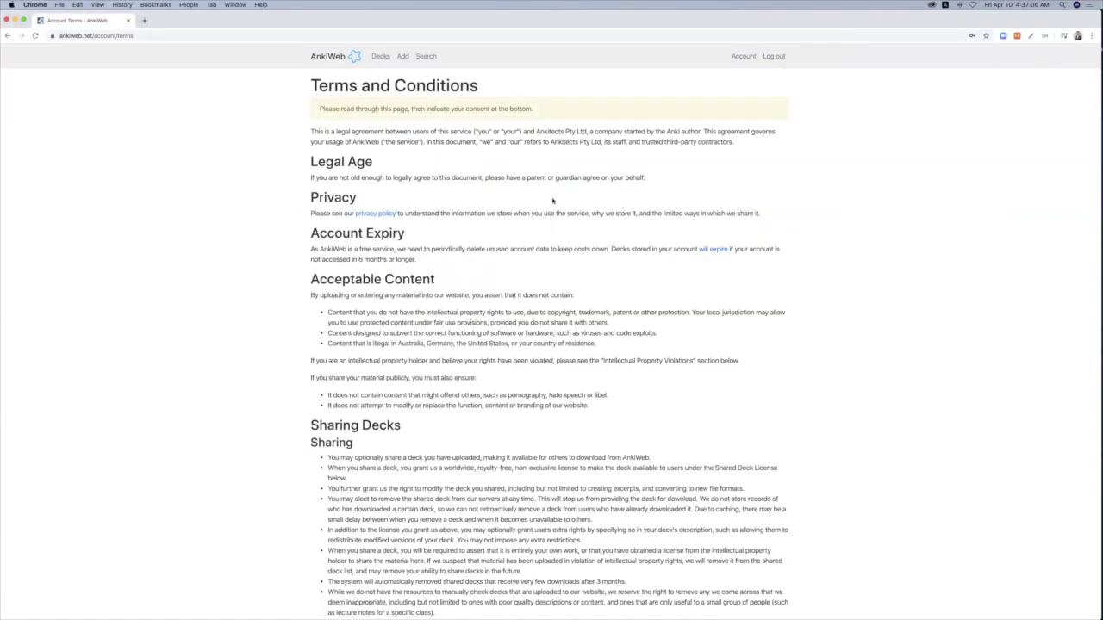
scroll(552, 201, down, 15)
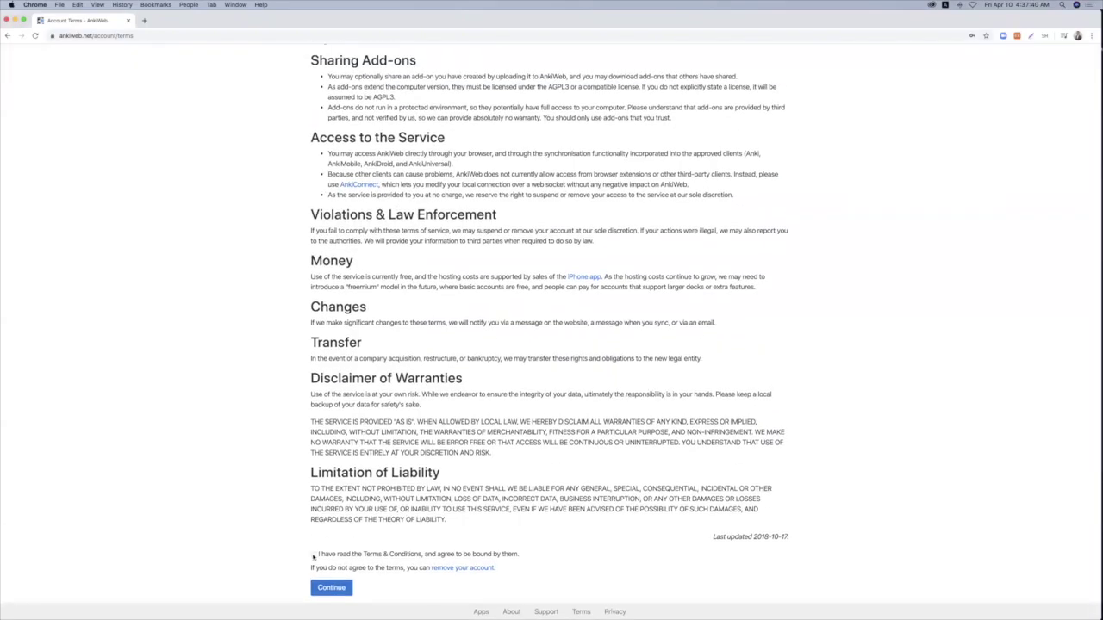
click(314, 555)
click(328, 591)
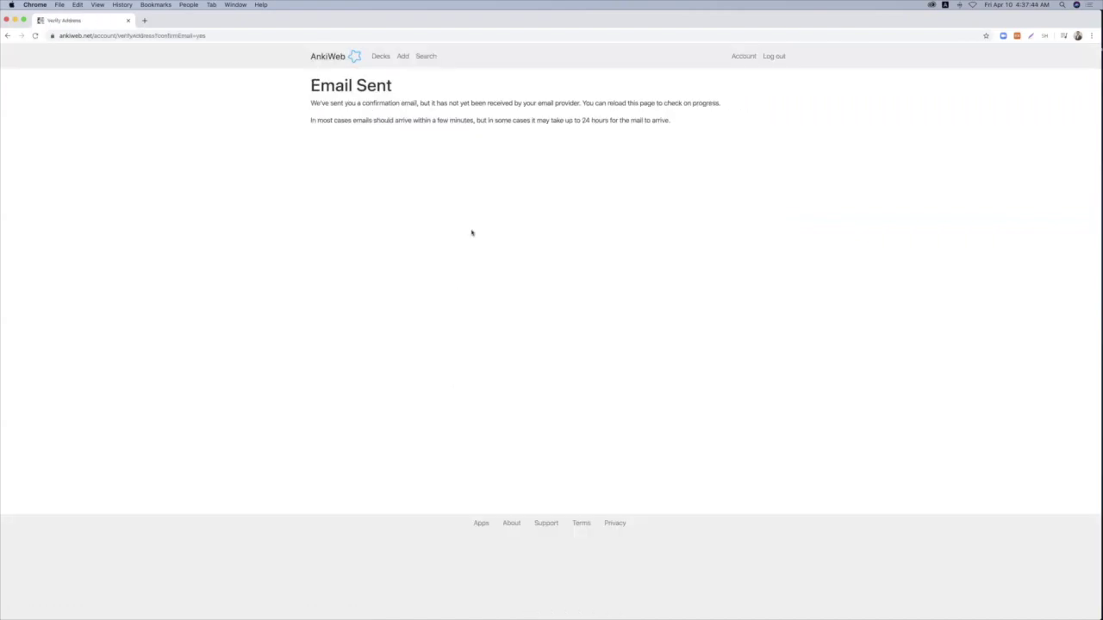
drag(309, 104, 419, 103)
click(438, 145)
click(380, 56)
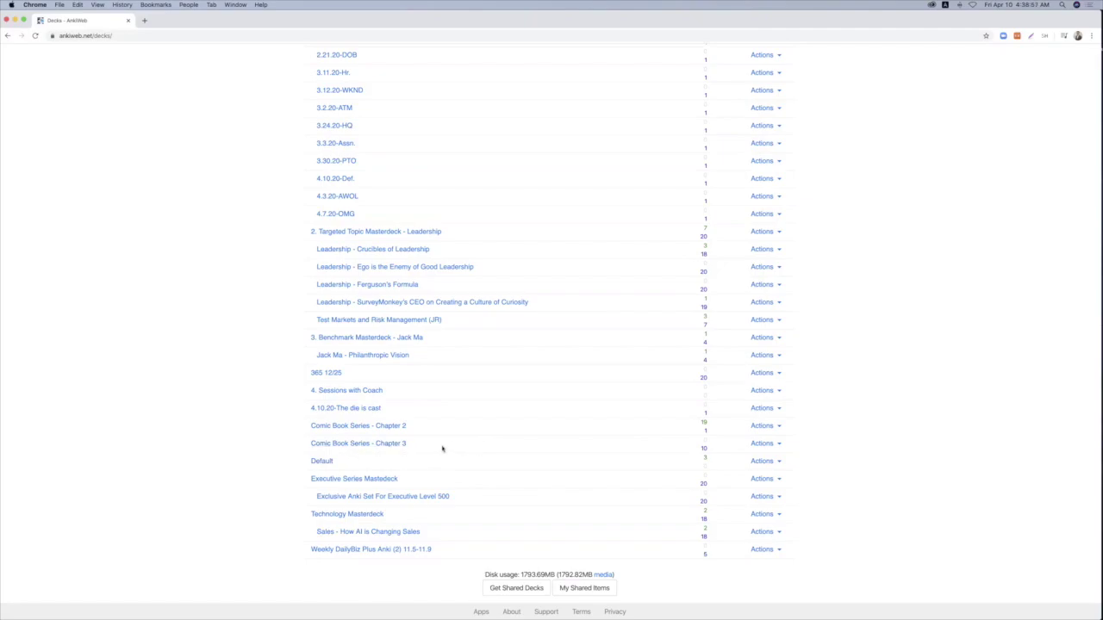
Step: Return to the top of the AnkiWeb deck list, starting at 1. DailyBiz Plus Masterdeck
scroll(442, 448, up, 20)
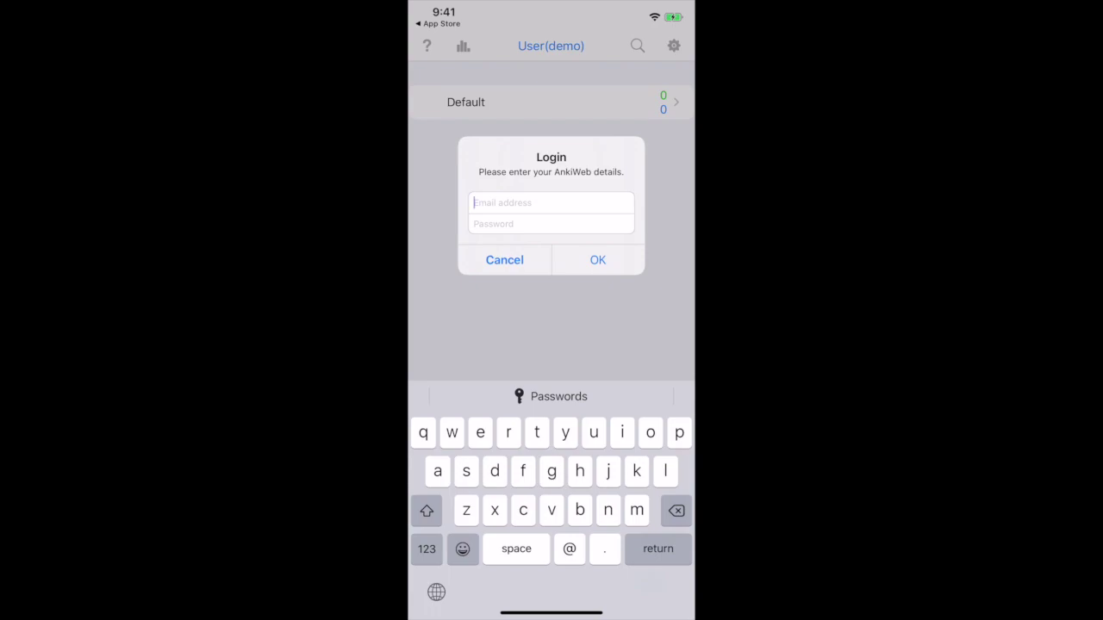
Step: Paste the AnkiWeb account e-mail into AnkiMobile's Login dialog
click(475, 203)
click(473, 171)
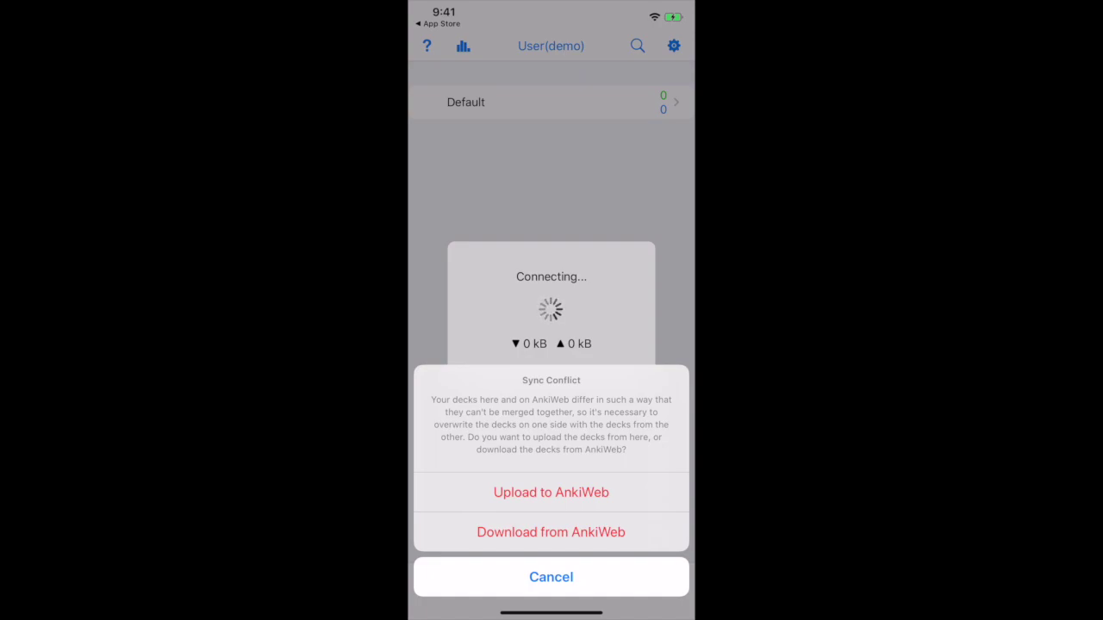
Step: Choose Download from AnkiWeb in AnkiMobile's Sync Conflict sheet
click(551, 532)
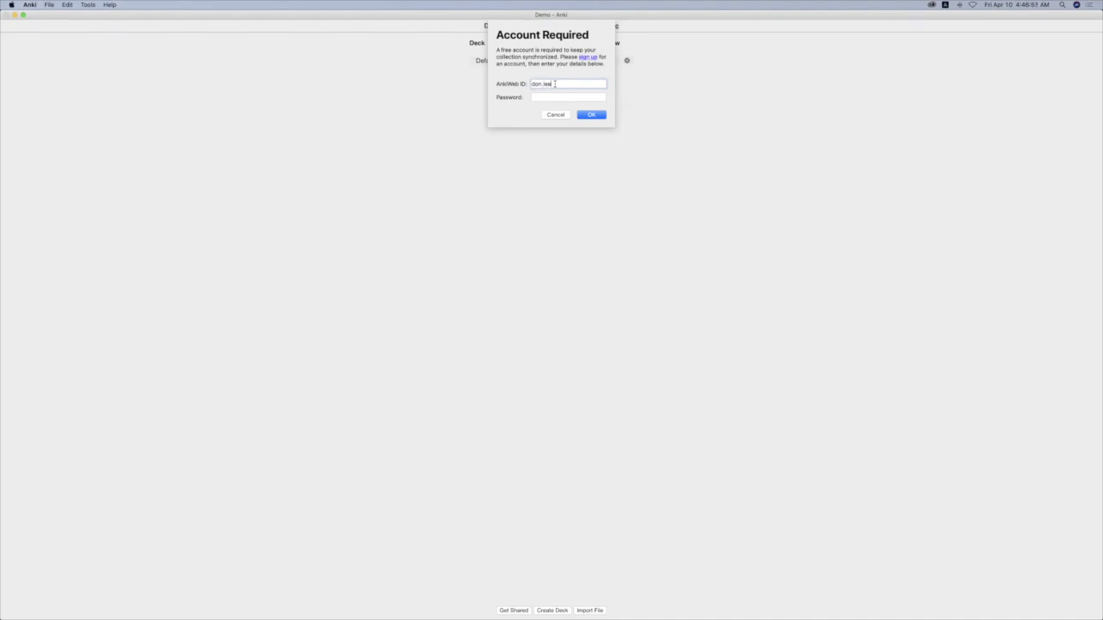
Step: Sign in to AnkiWeb from desktop Anki with the account e-mail and password
text(.com)
key(Tab)
text(••••••••••)
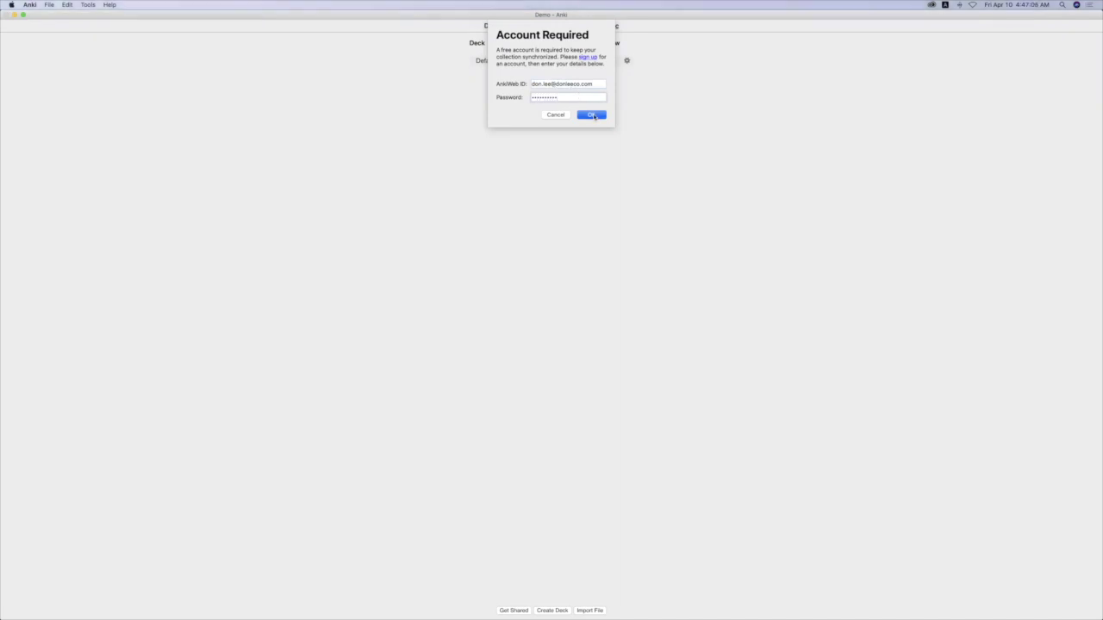
click(592, 115)
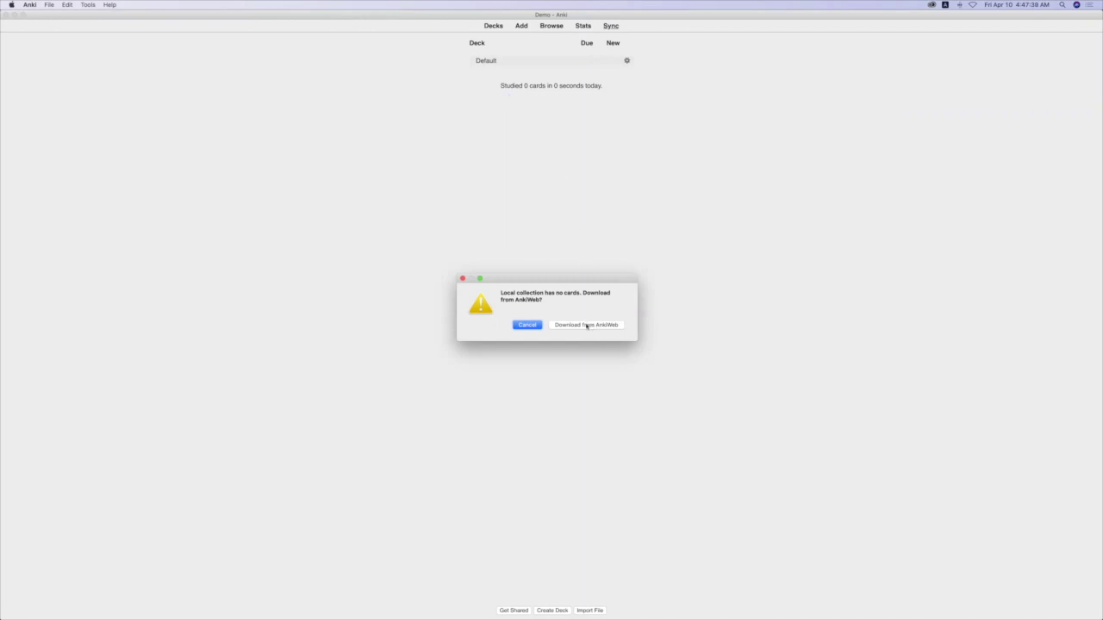
Step: Choose Download from AnkiWeb in the 'Local collection has no cards' dialog
click(586, 325)
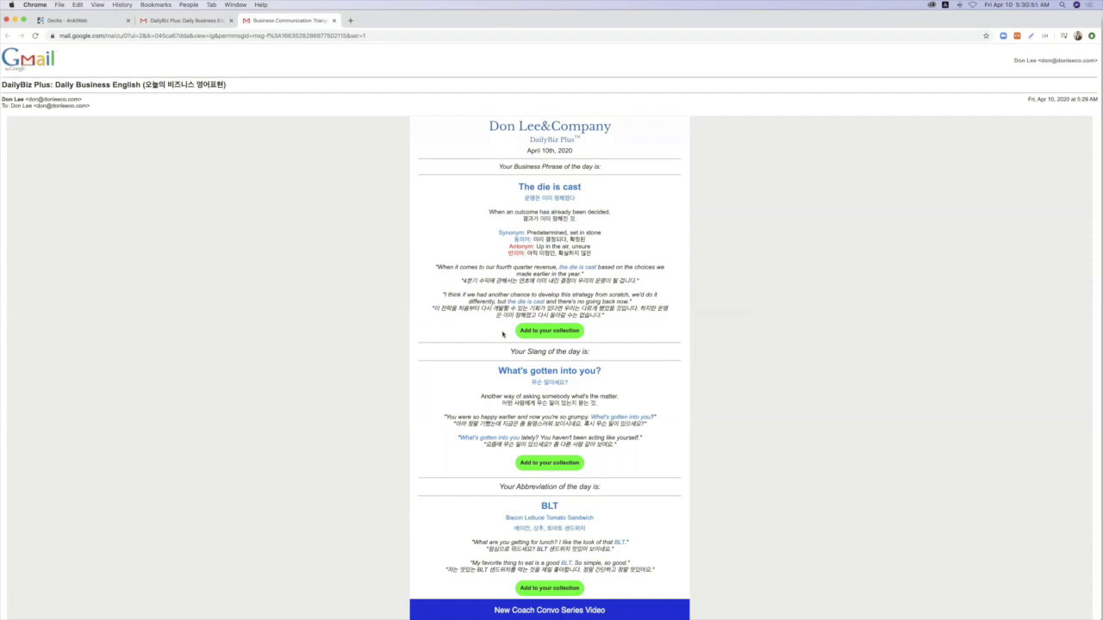
Step: Open the 'The die is cast' deck file from the DailyBiz Plus email
click(543, 334)
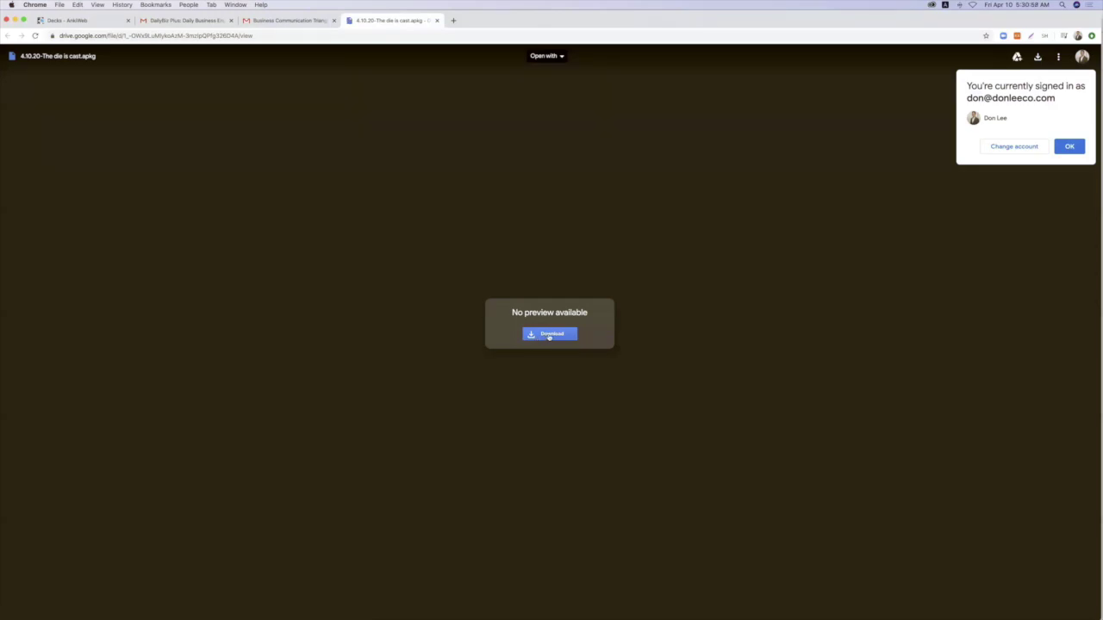
Step: Download 4.10.20-The die is cast.apkg from Google Drive and import it into Anki
click(549, 335)
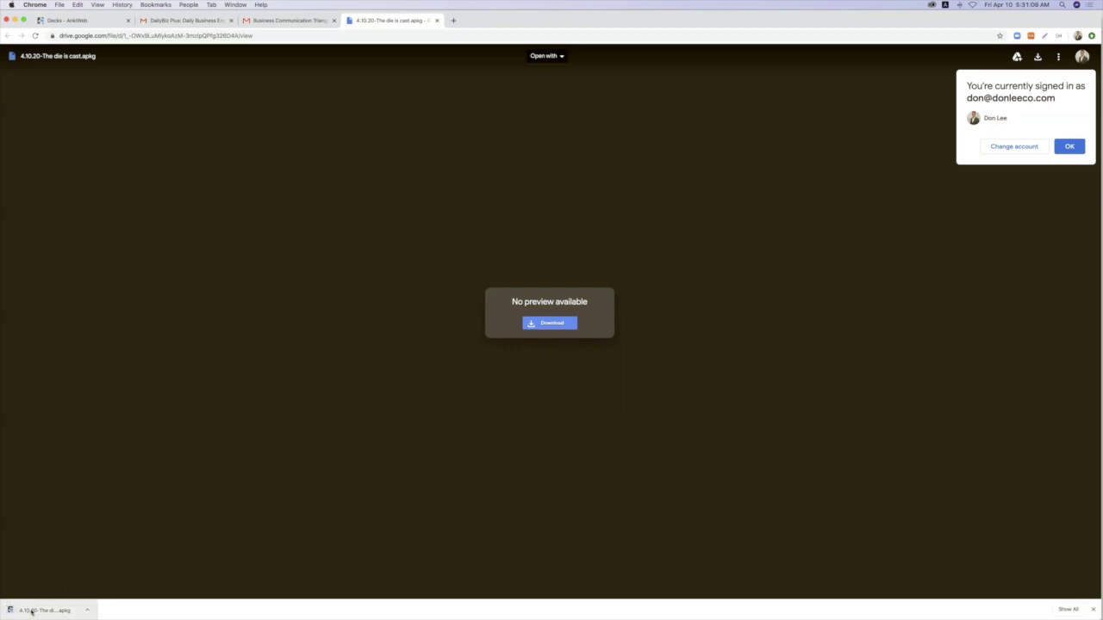
click(31, 612)
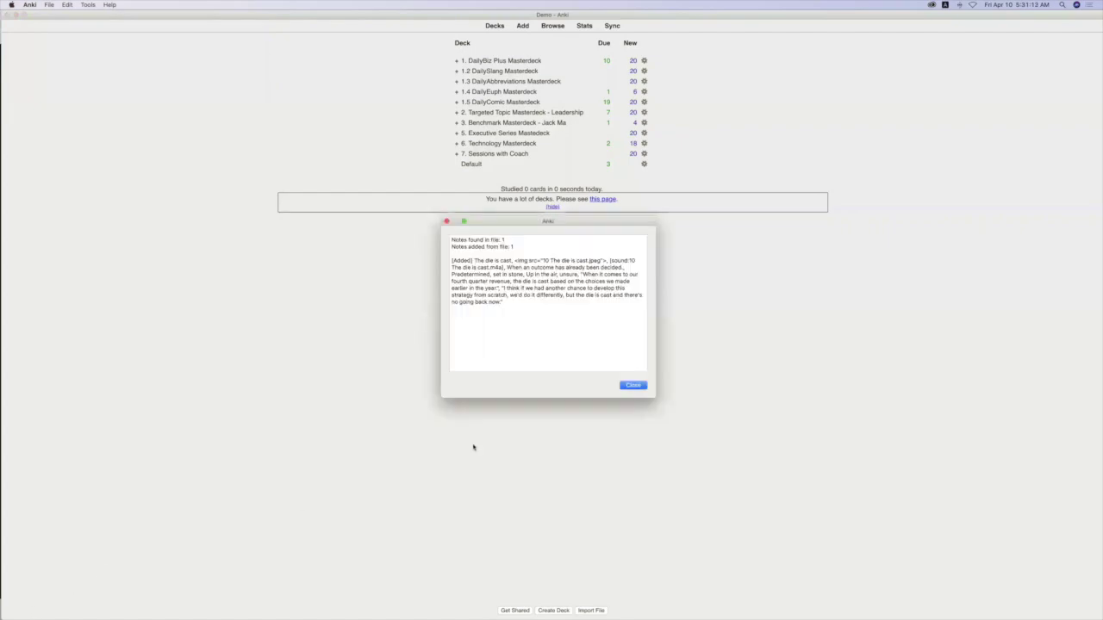
Step: Close the import summary for 4.10.20-The die is cast and return to Chrome
click(633, 386)
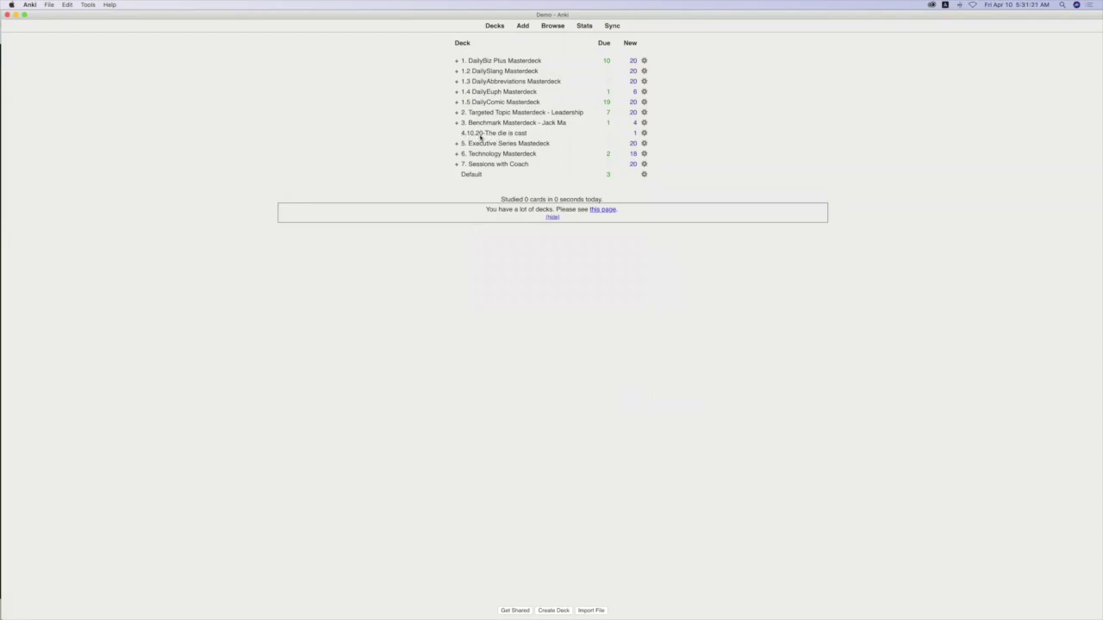
key(ctrl+Up)
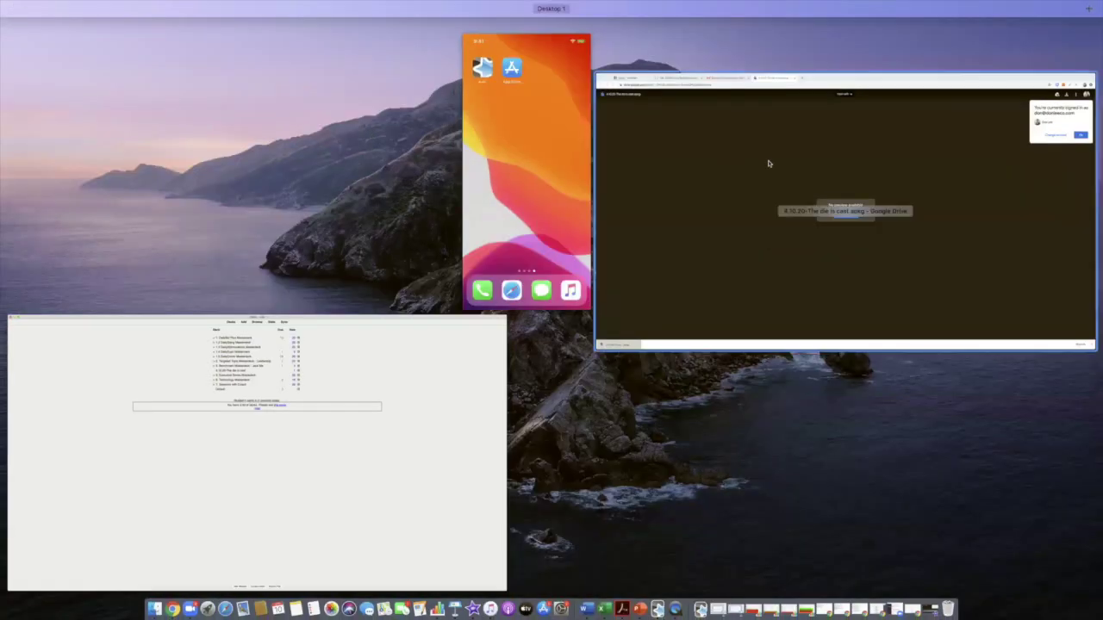
click(767, 163)
Step: Go to the DailyBiz Plus email and scroll to the What's gotten into you? and BLT decks
click(298, 20)
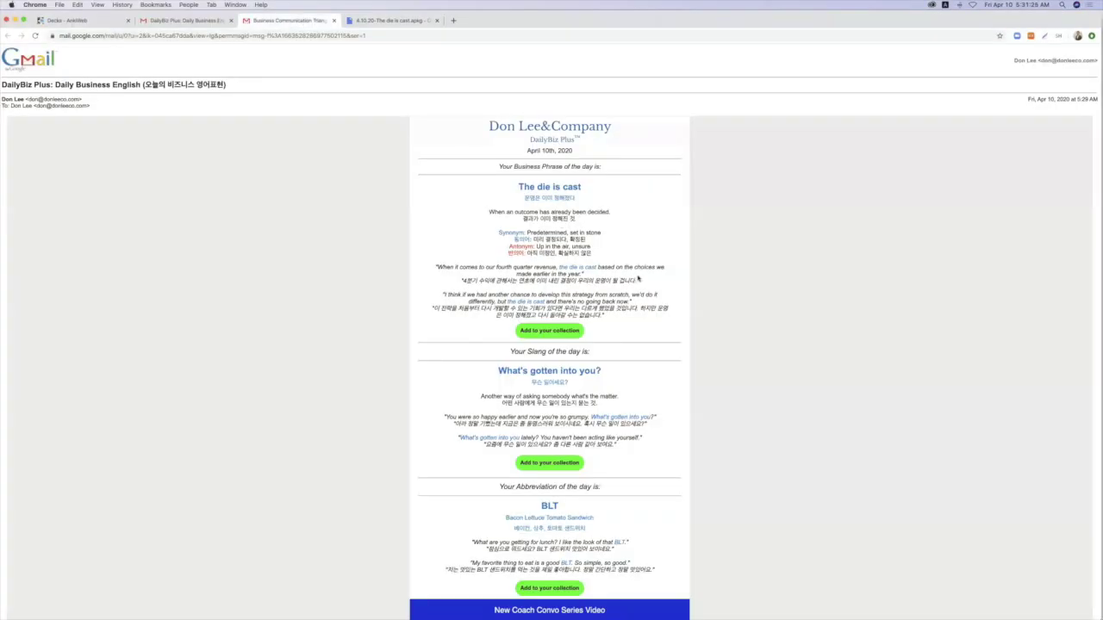
scroll(568, 346, down, 3)
scroll(567, 346, down, 1)
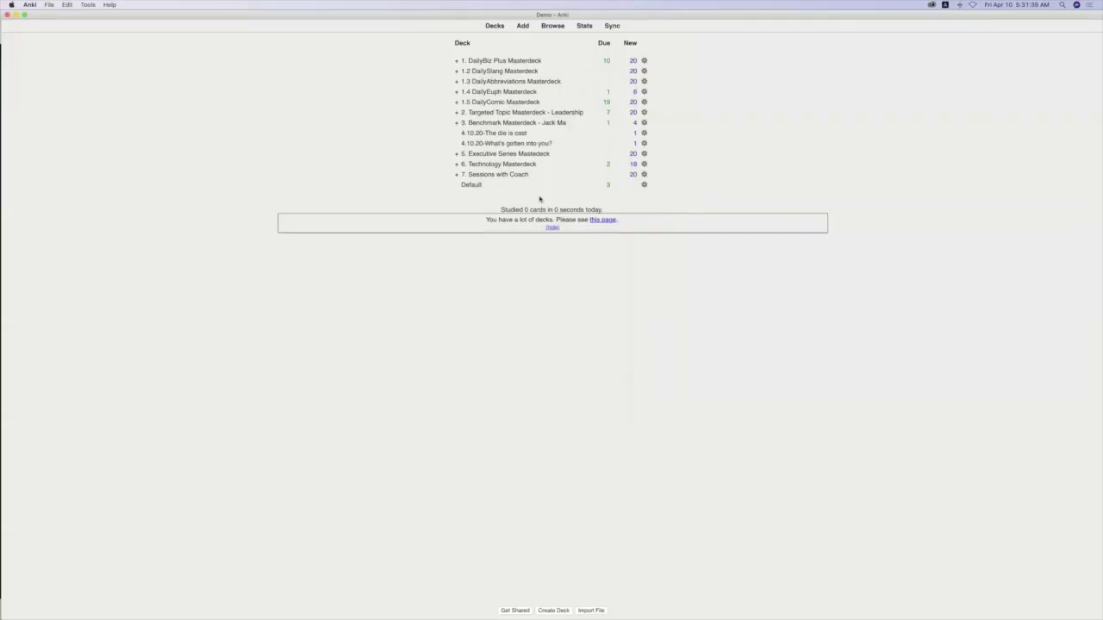
key(ctrl+Up)
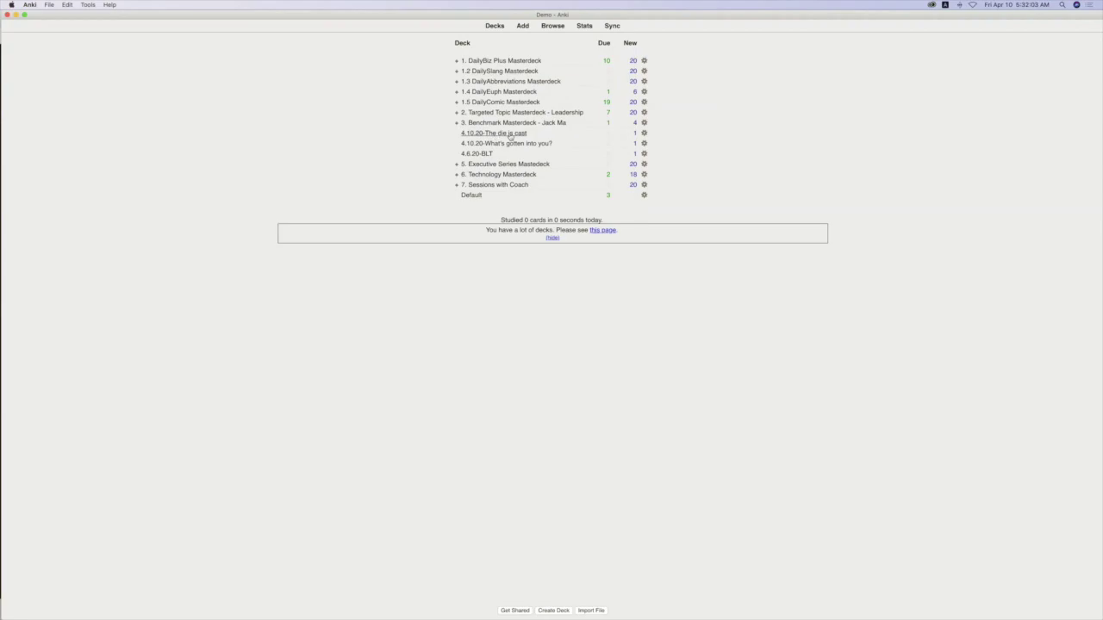
Step: Nest The die is cast under DailyBiz Plus, What's gotten into you? under 1.2 DailySlang, BLT under 1.3 DailyAbbreviations
drag(509, 136, 502, 68)
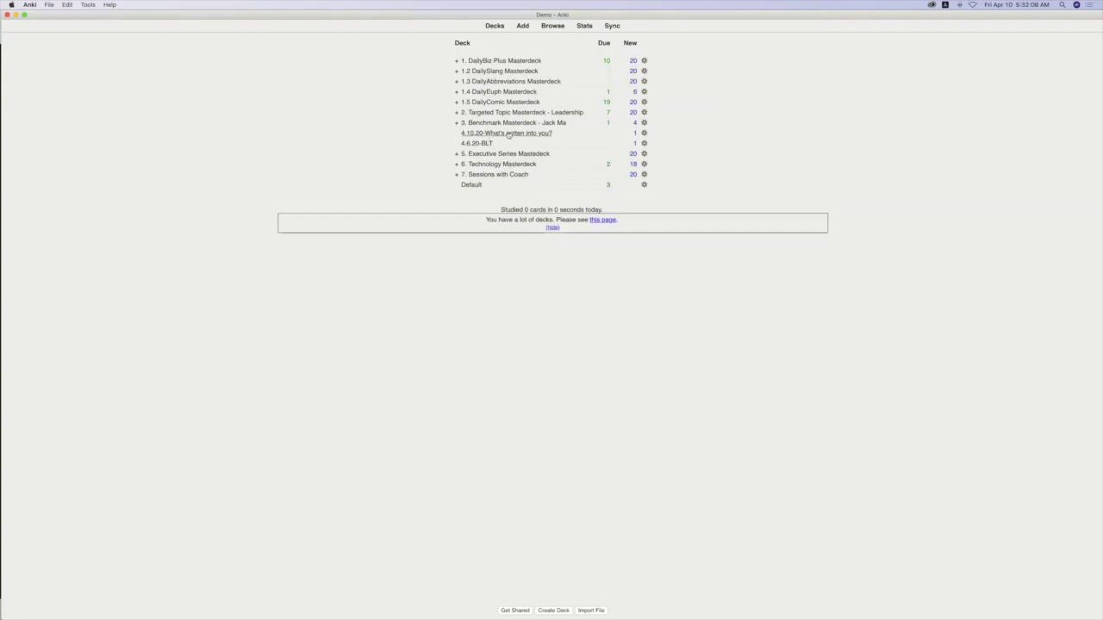
drag(508, 135, 501, 72)
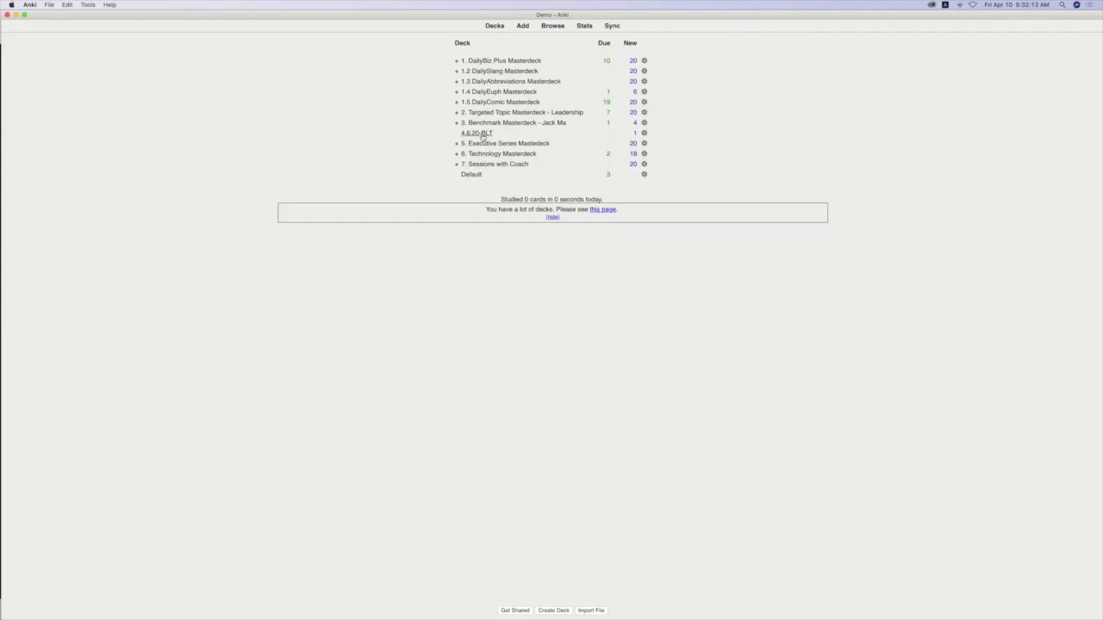
drag(485, 136, 463, 75)
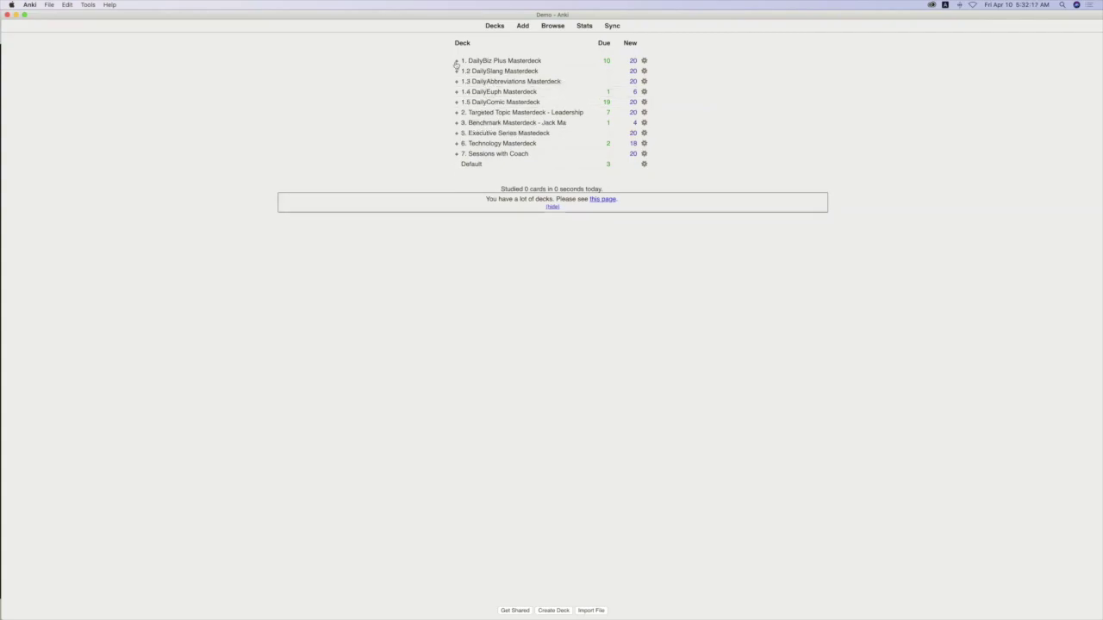
click(456, 61)
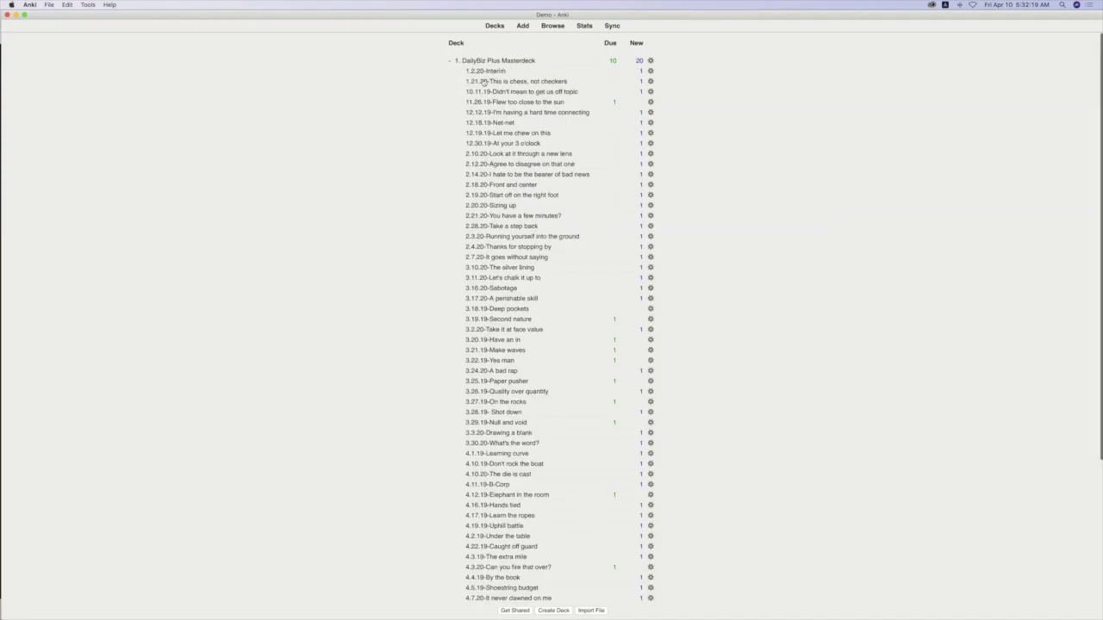
scroll(484, 81, down, 1)
scroll(483, 81, down, 2)
scroll(483, 83, down, 6)
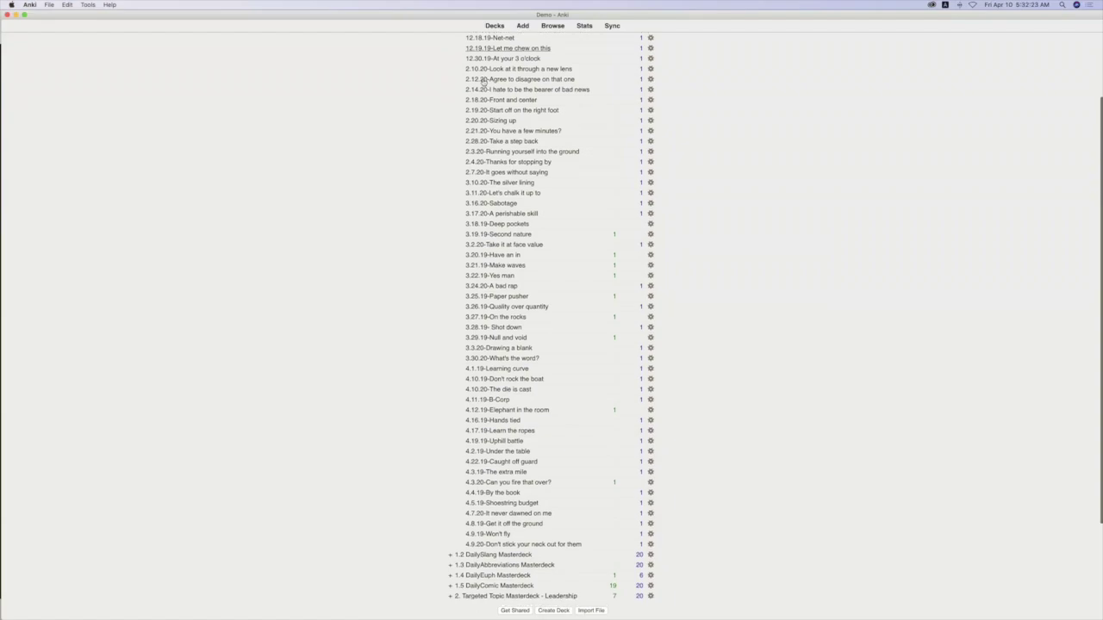
scroll(483, 82, down, 1)
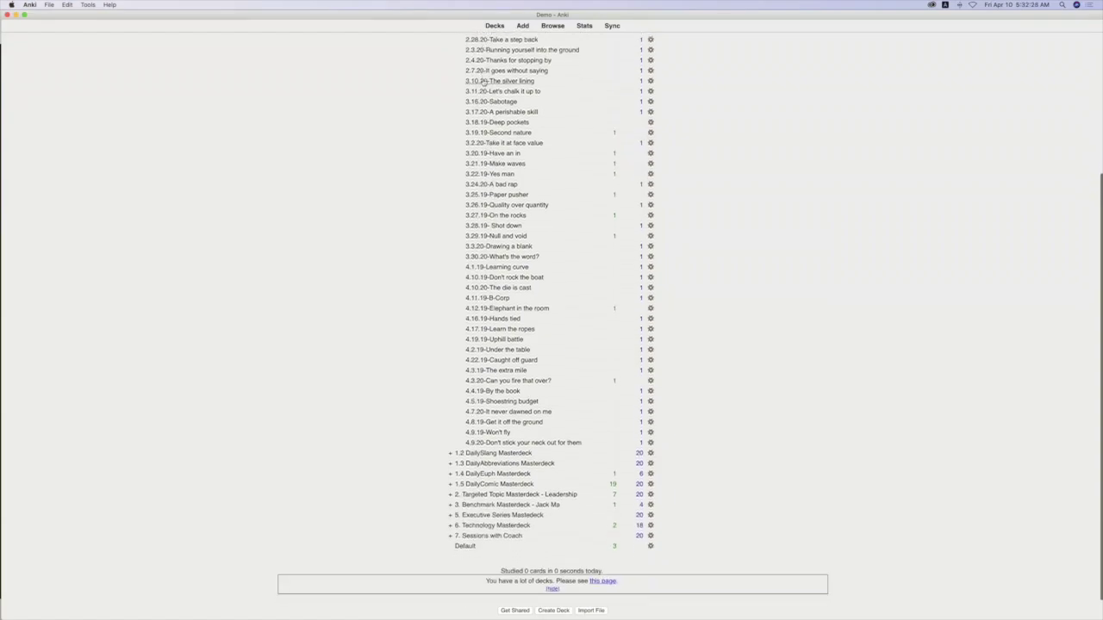
scroll(483, 83, up, 10)
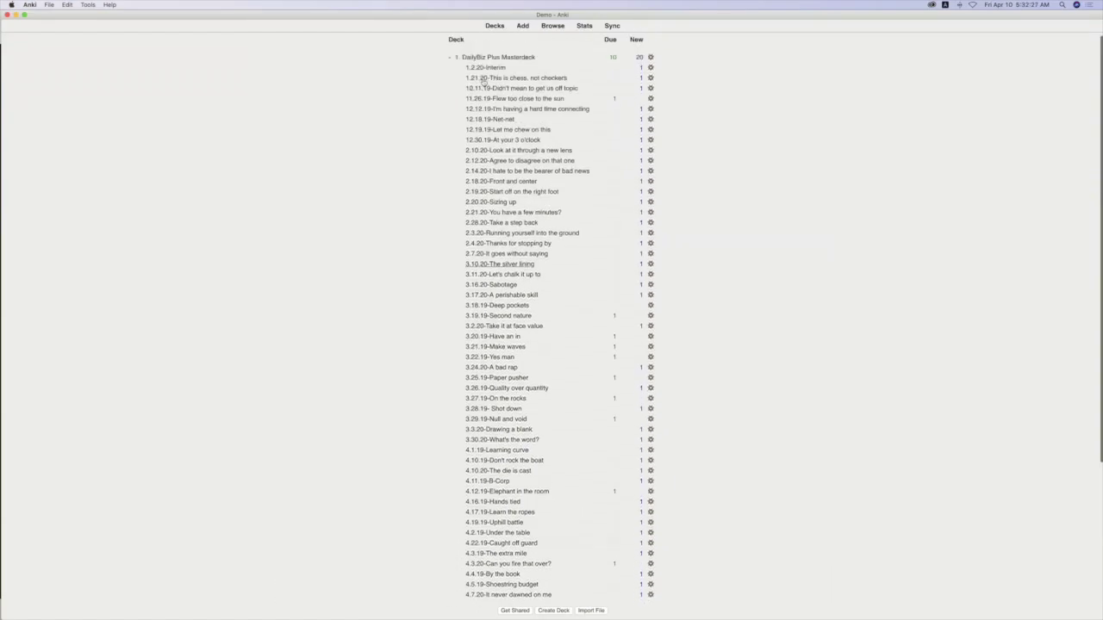
click(448, 63)
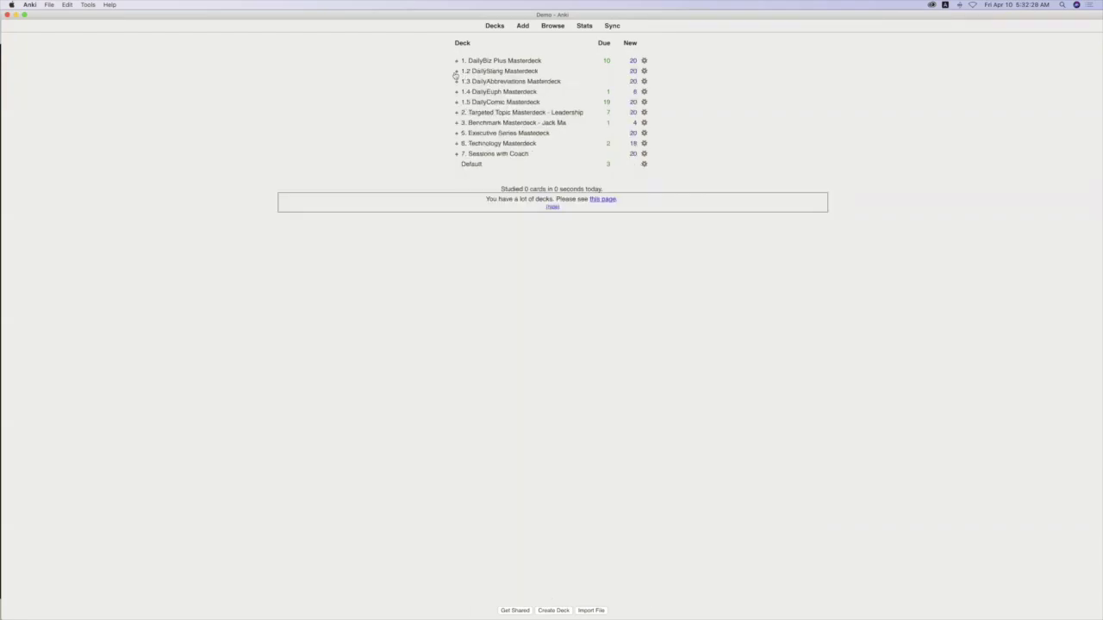
click(456, 72)
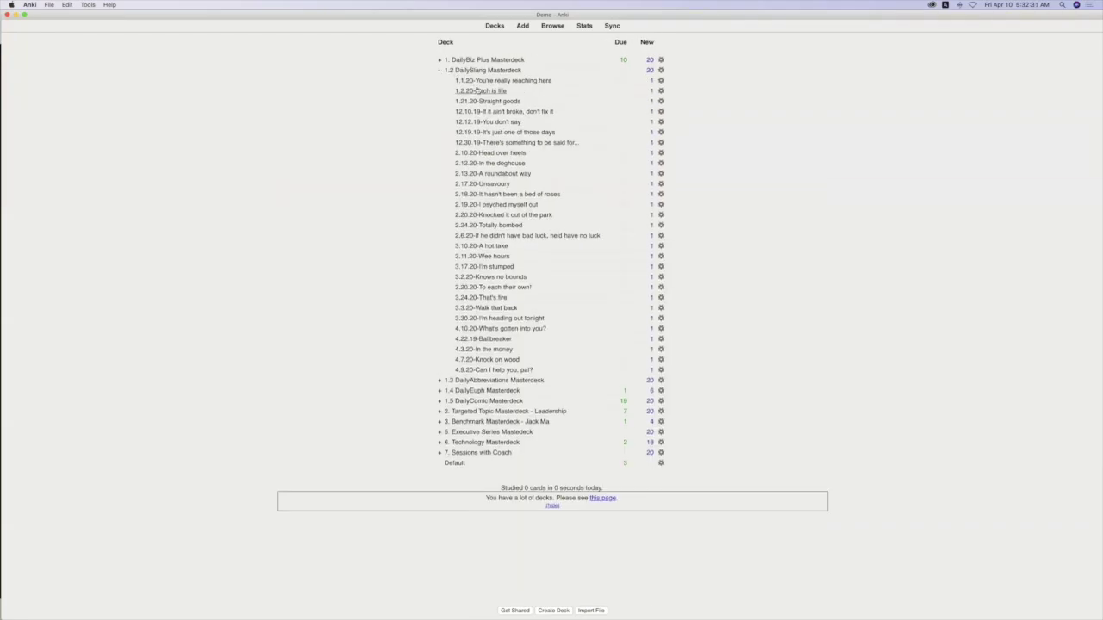
click(438, 72)
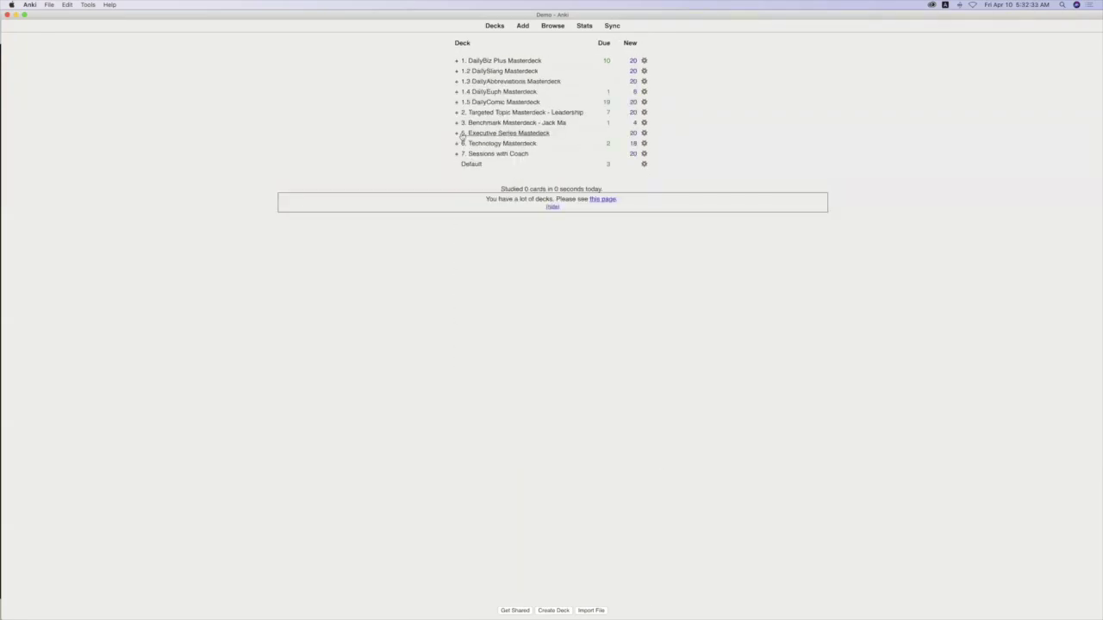
click(457, 82)
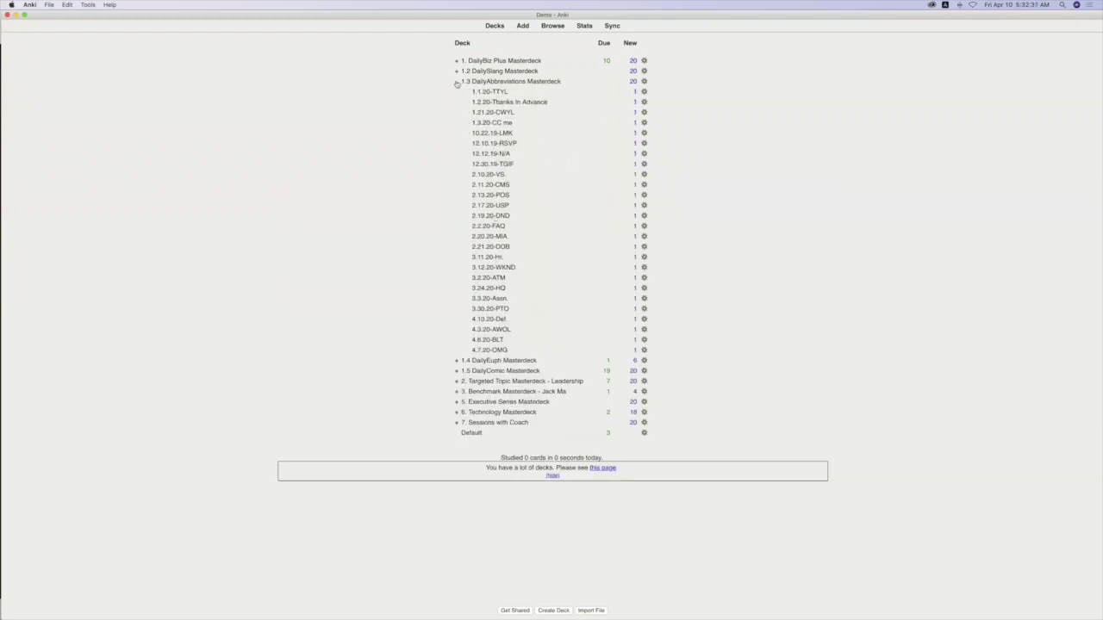
click(457, 83)
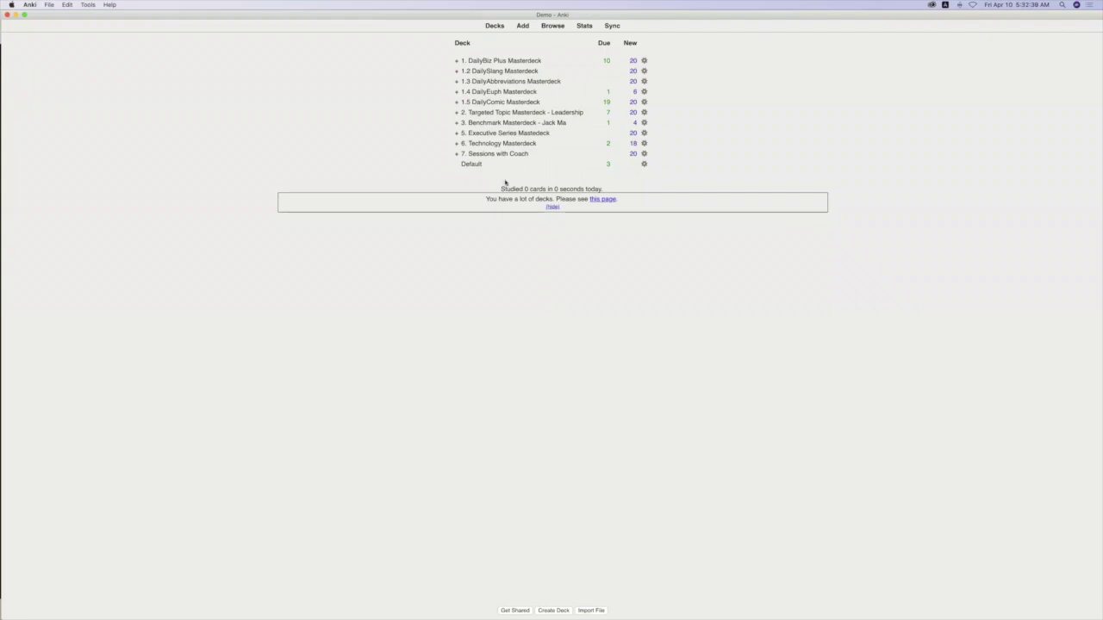